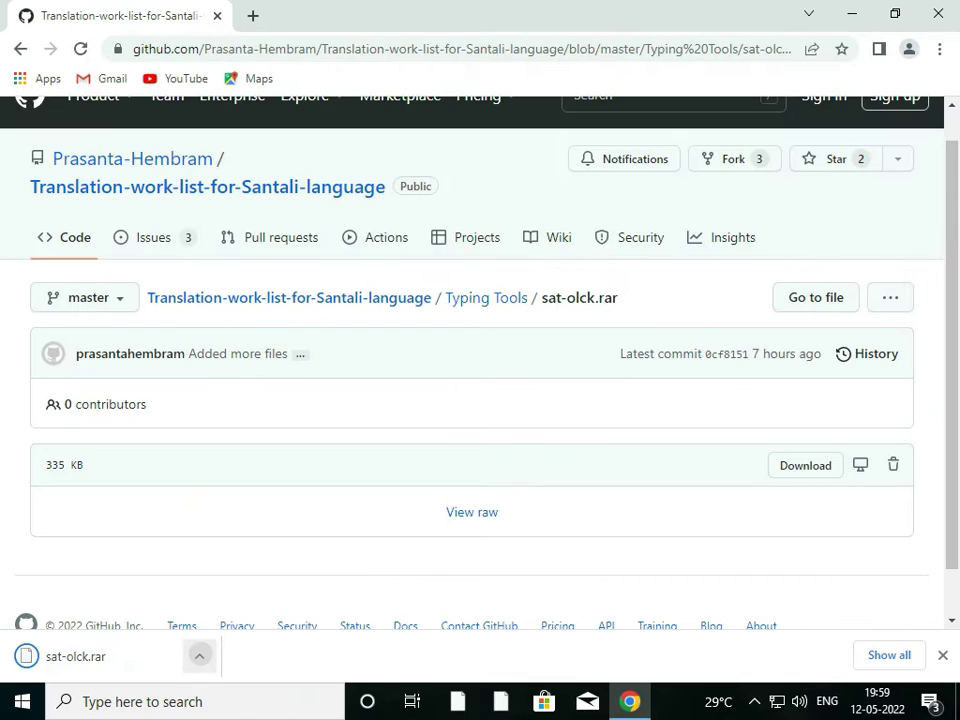
Locate the downloaded sat-olck.rar archive from the browser's download list and show it in its folder
{"action": "left_click", "coordinate": [552, 549]}
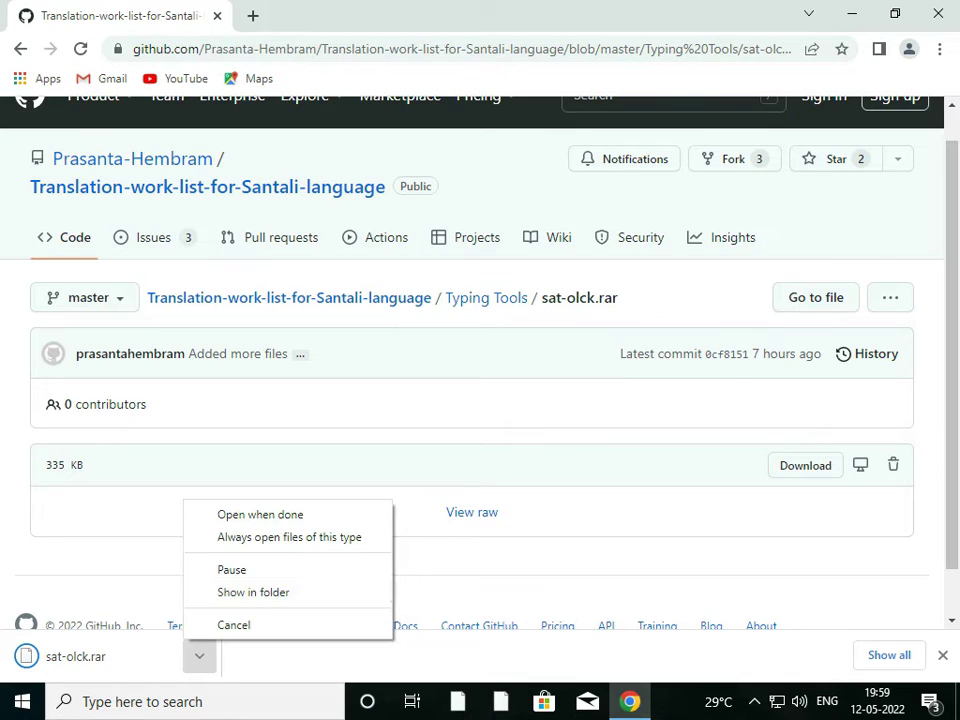
{"action": "left_click", "coordinate": [253, 592]}
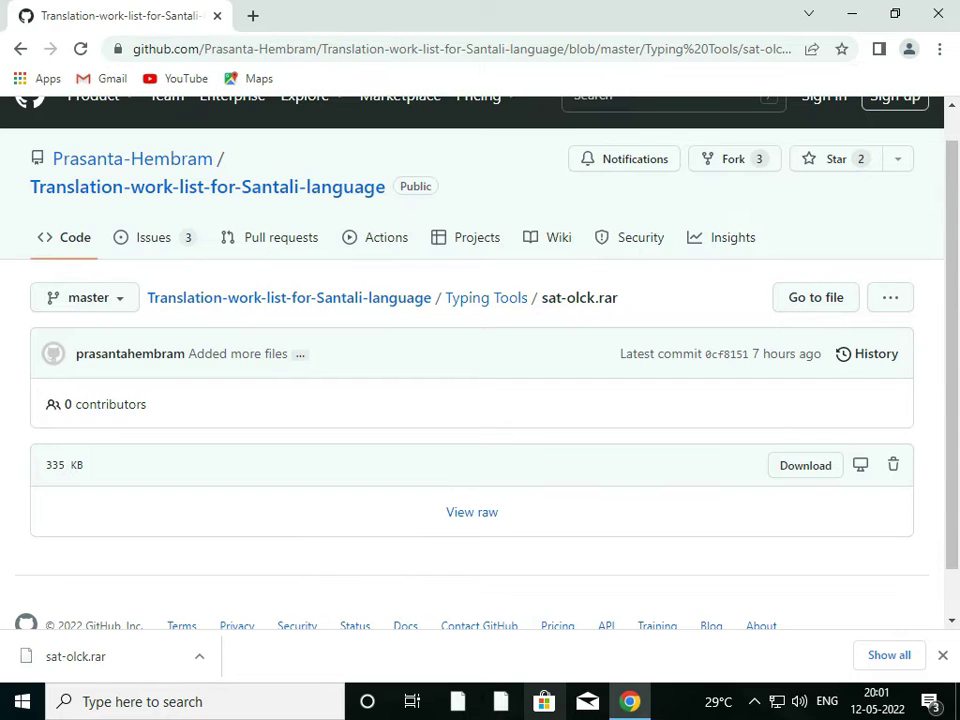
{"action": "left_click", "coordinate": [939, 49]}
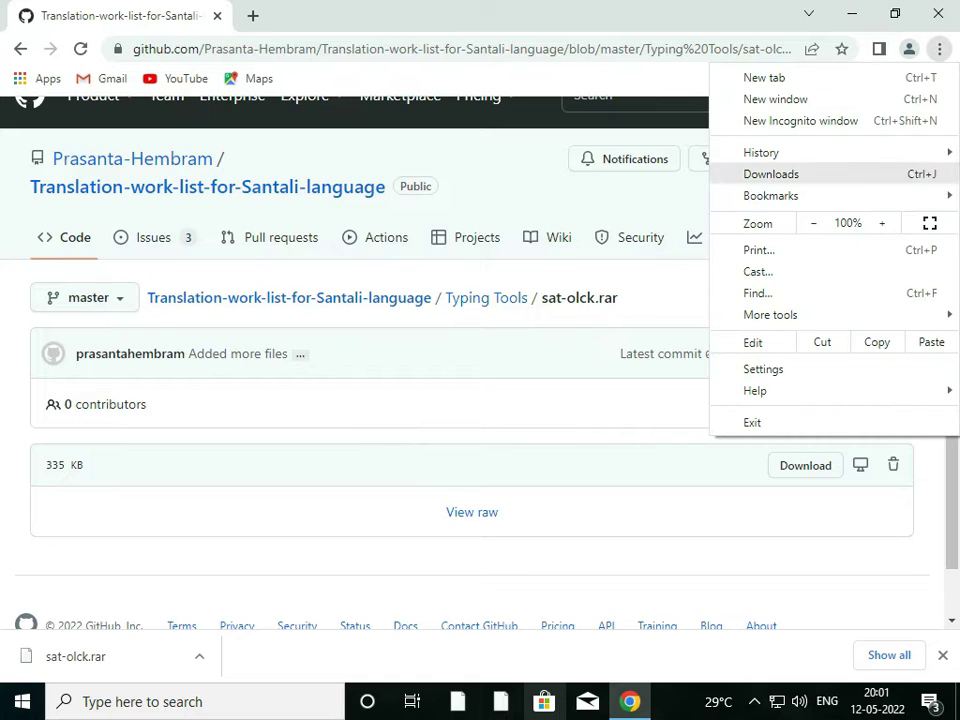
{"action": "left_click", "coordinate": [772, 173]}
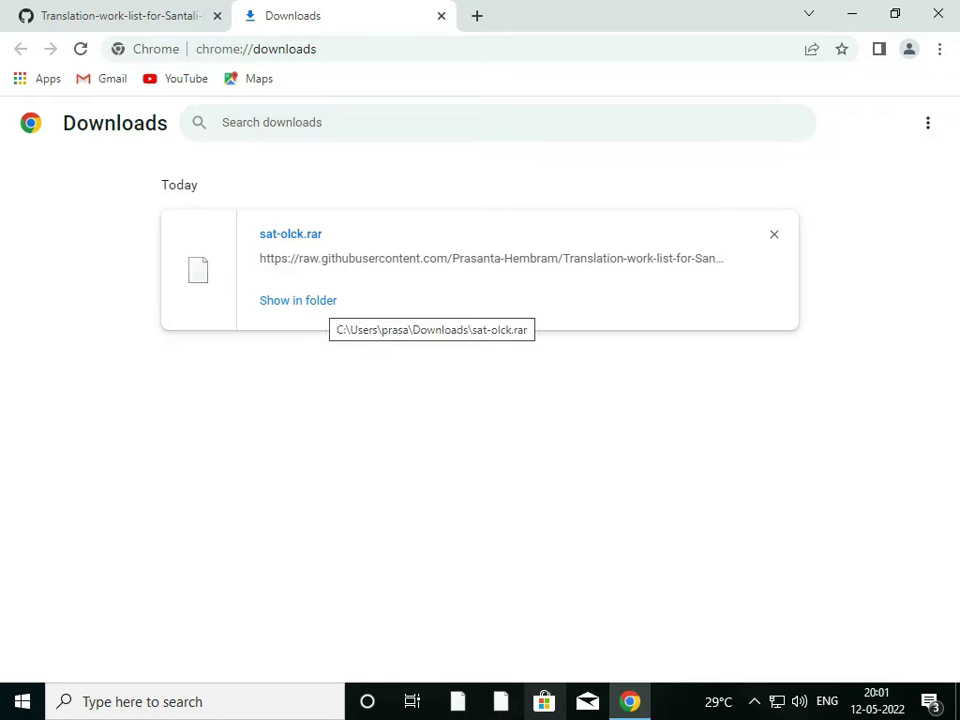
{"action": "left_click", "coordinate": [328, 300]}
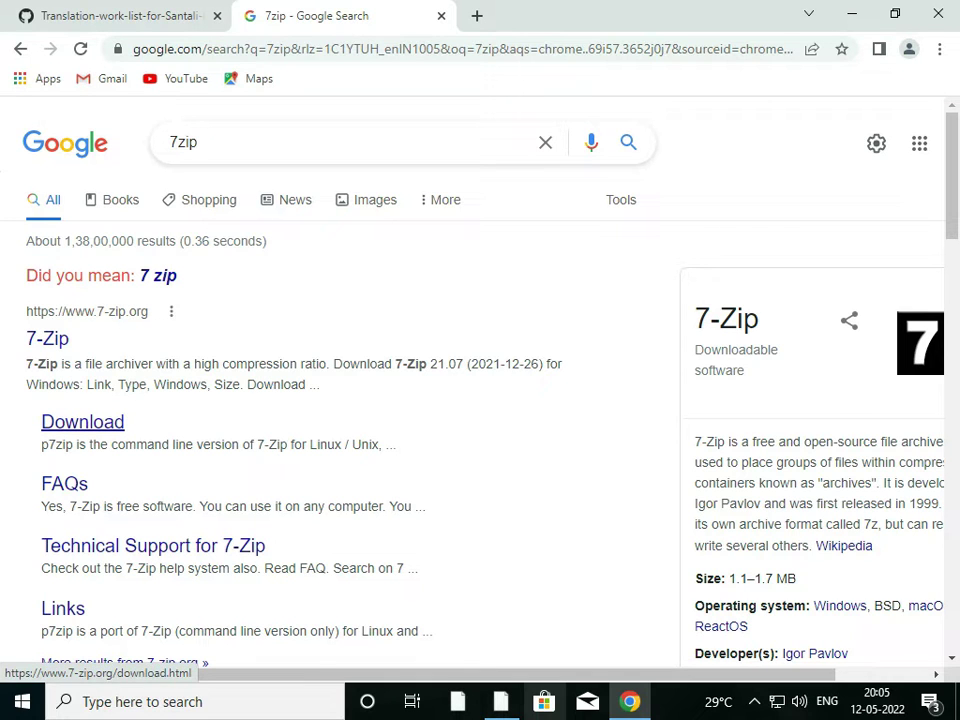
Open the 7-Zip site's download page from the search results and review the 32-bit and 64-bit Windows installers
{"action": "left_click", "coordinate": [82, 421]}
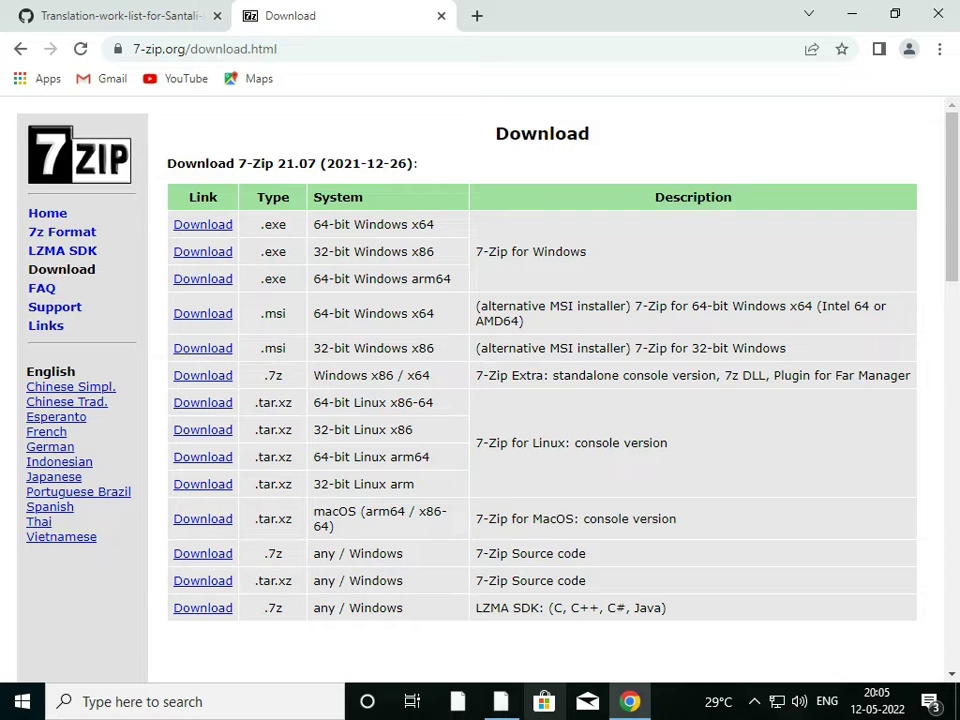
{"action": "mouse_move", "coordinate": [320, 251]}
{"action": "left_mouse_down"}
{"action": "mouse_move", "coordinate": [434, 251]}
{"action": "mouse_move", "coordinate": [313, 251]}
{"action": "left_mouse_up"}
{"action": "left_click", "coordinate": [313, 251]}
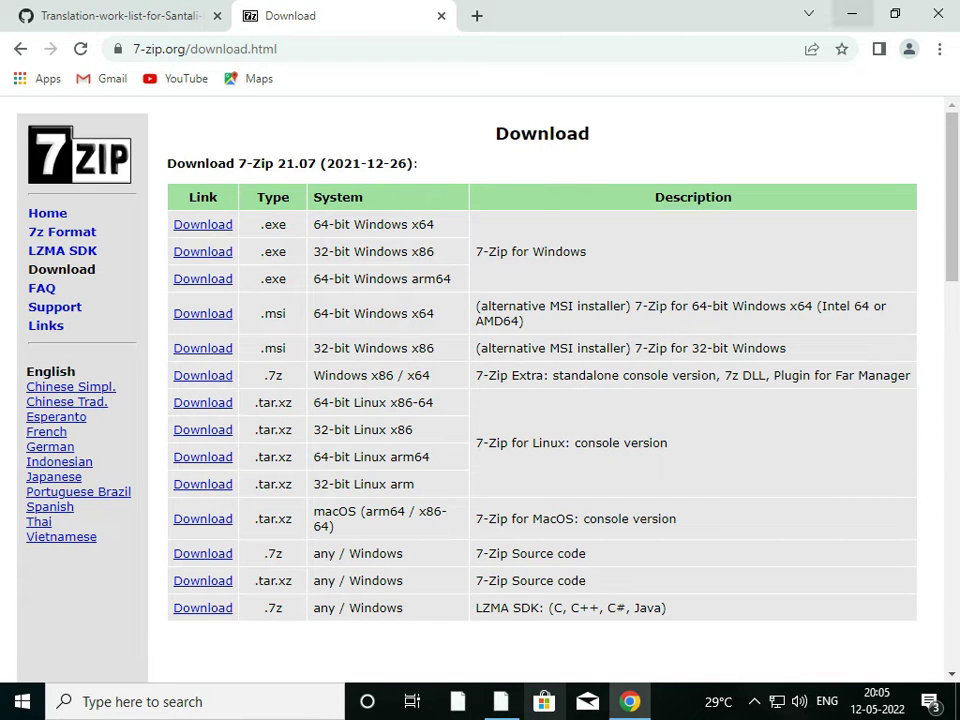
Check the PC's system type in the device specifications of the Windows About settings
{"action": "left_click", "coordinate": [852, 13]}
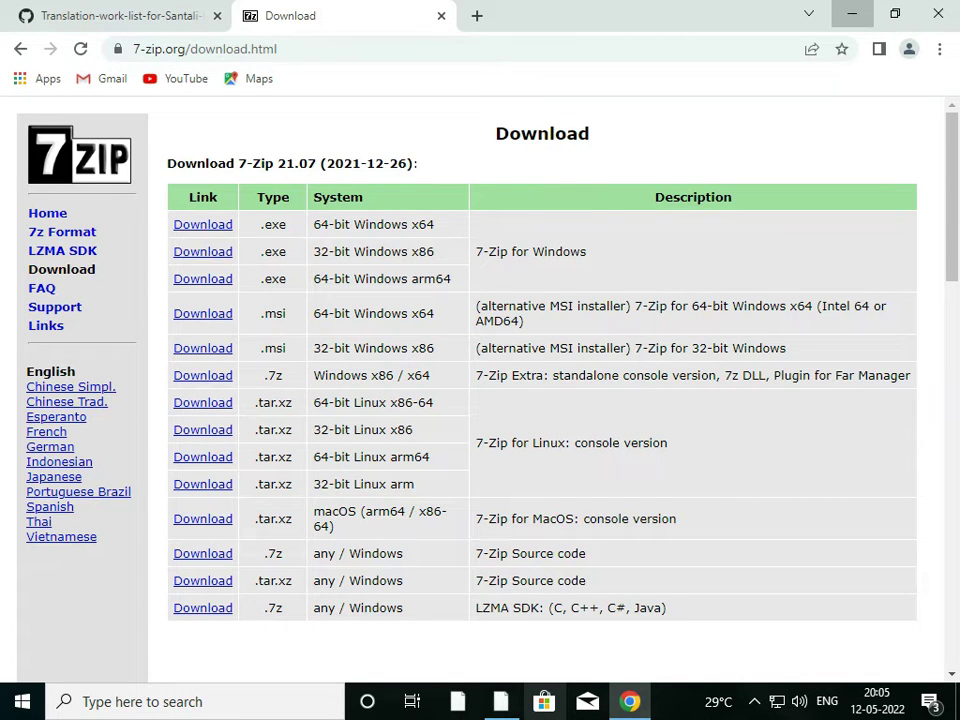
{"action": "left_click", "coordinate": [852, 13]}
{"action": "key", "text": "super"}
{"action": "type", "text": "computer"}
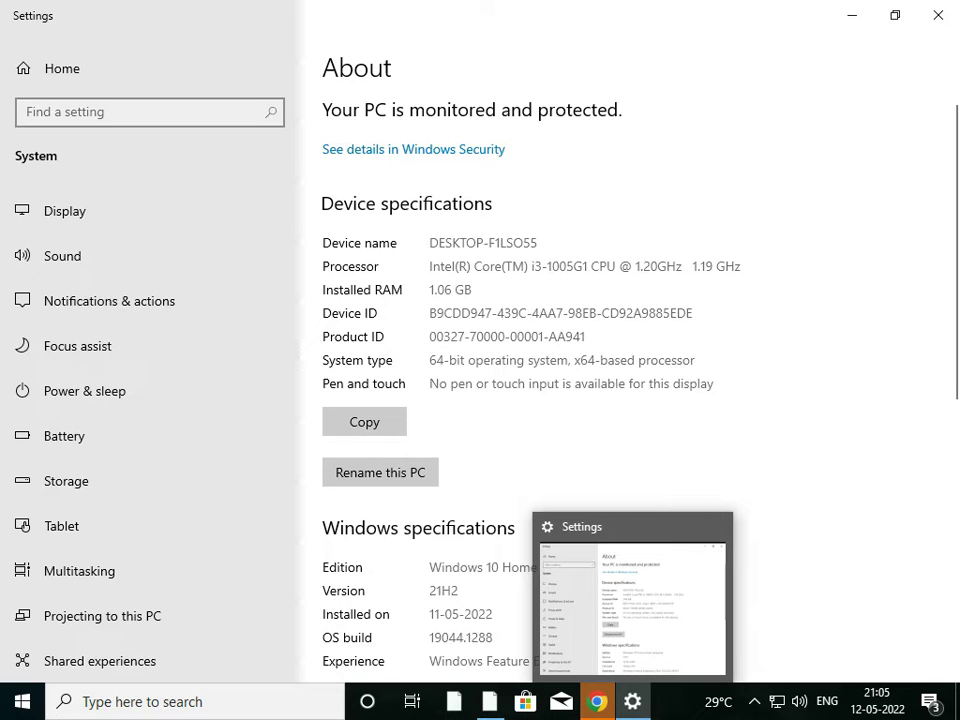
{"action": "left_click_drag", "start_coordinate": [437, 360], "coordinate": [517, 360]}
{"action": "left_click_drag", "start_coordinate": [429, 360], "coordinate": [461, 360]}
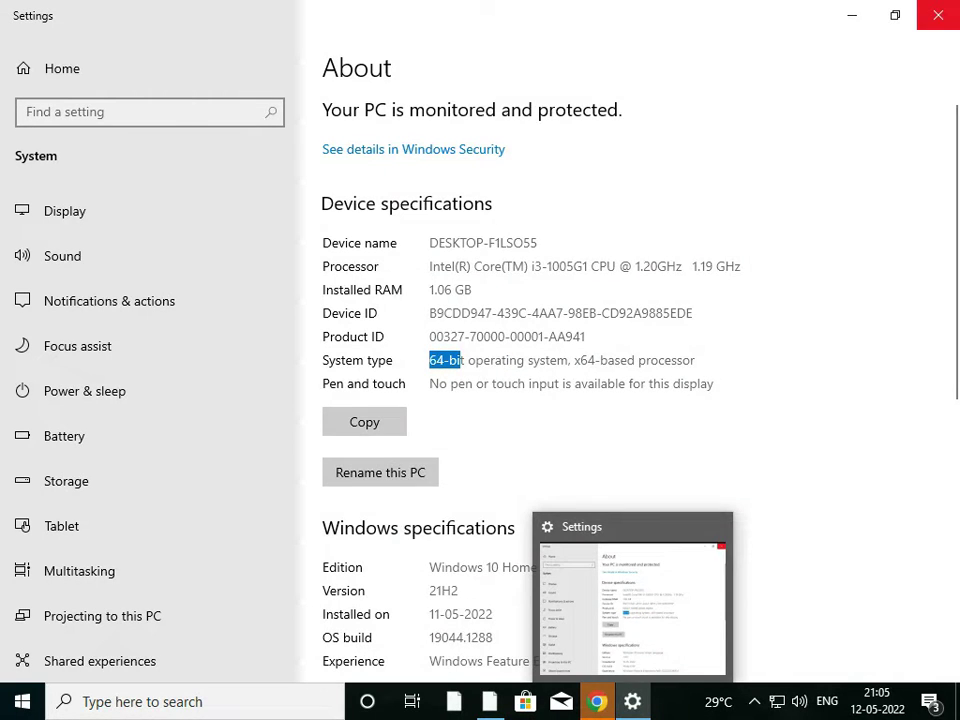
{"action": "left_click", "coordinate": [938, 15]}
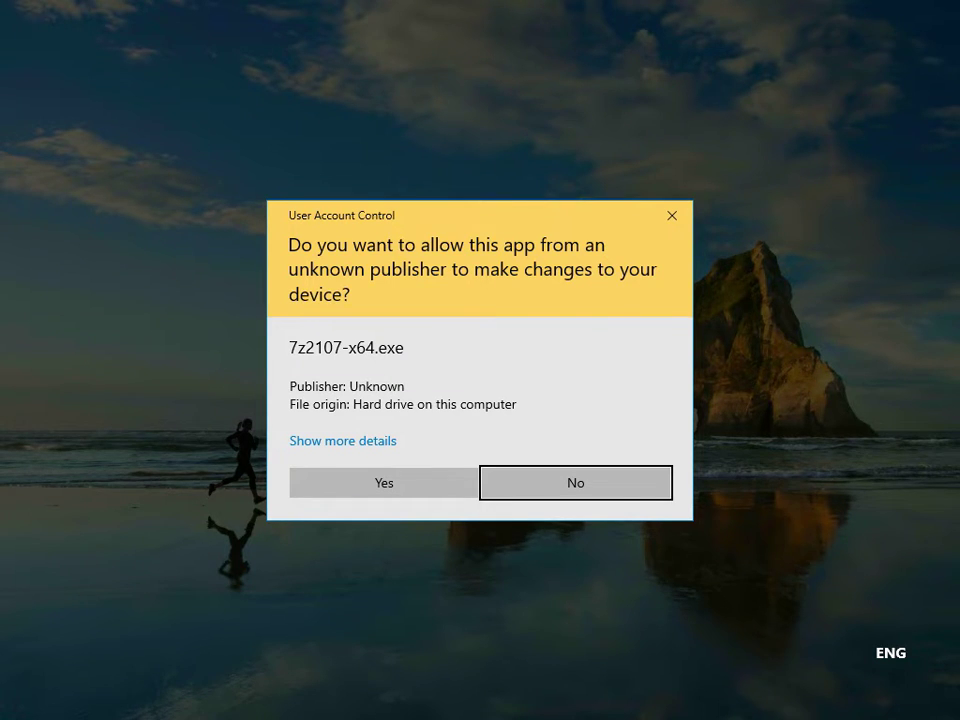
Allow the 7z2107-x64.exe installer to make changes to the device and install 7-Zip
{"action": "key", "text": "alt+y"}
{"action": "key", "text": "Return"}
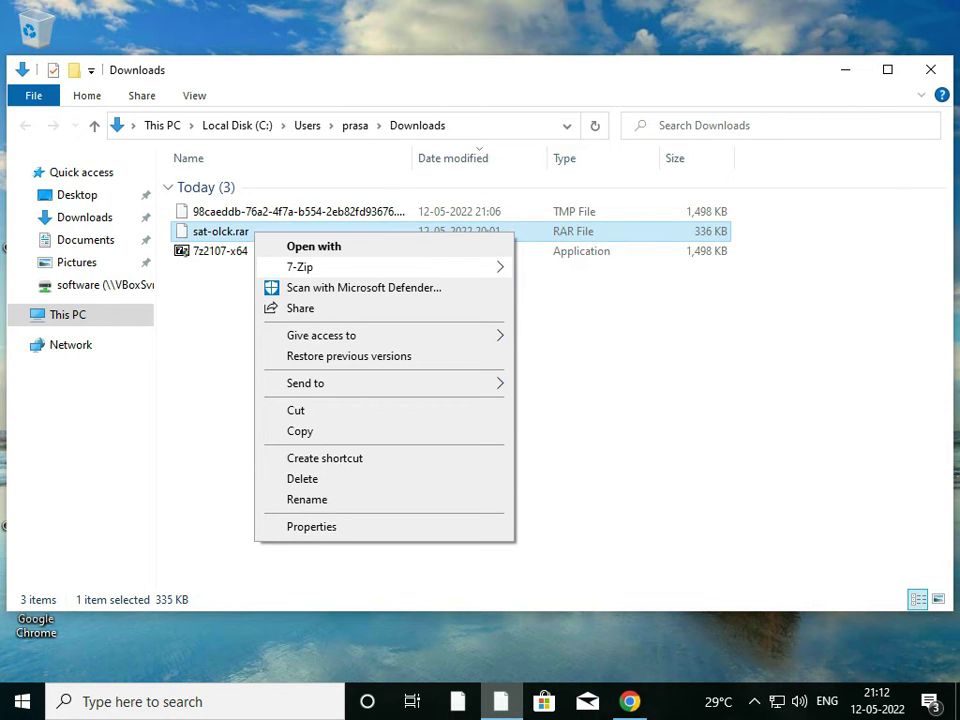
Extract sat-olck.rar with 7-Zip into a sat-olck folder and open the sat-olck subfolder inside it
{"action": "mouse_move", "coordinate": [300, 267]}
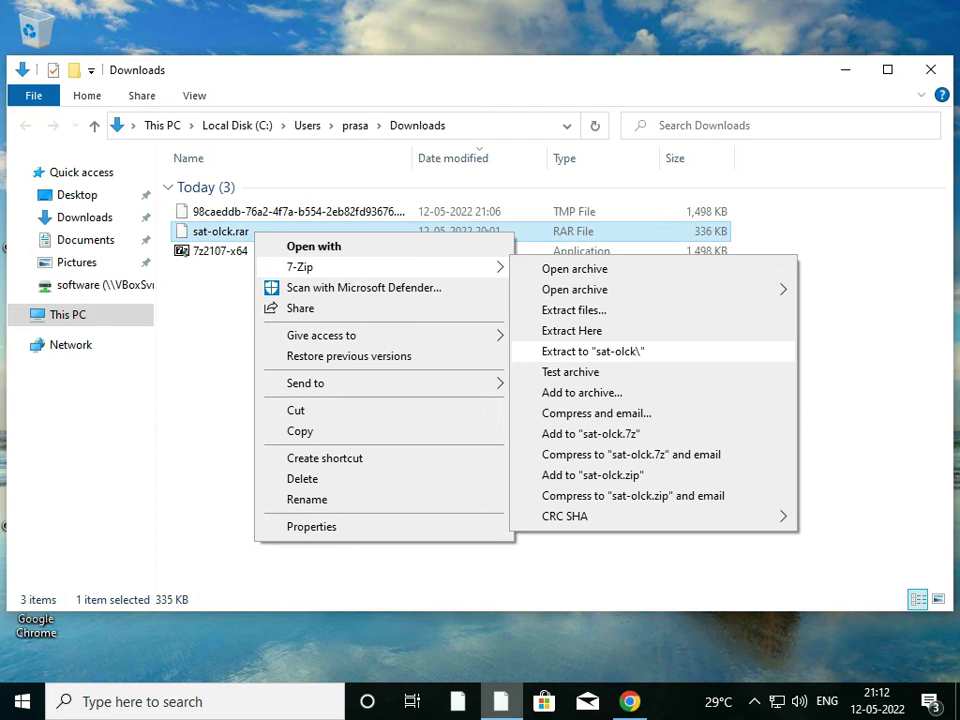
{"action": "left_click", "coordinate": [593, 351]}
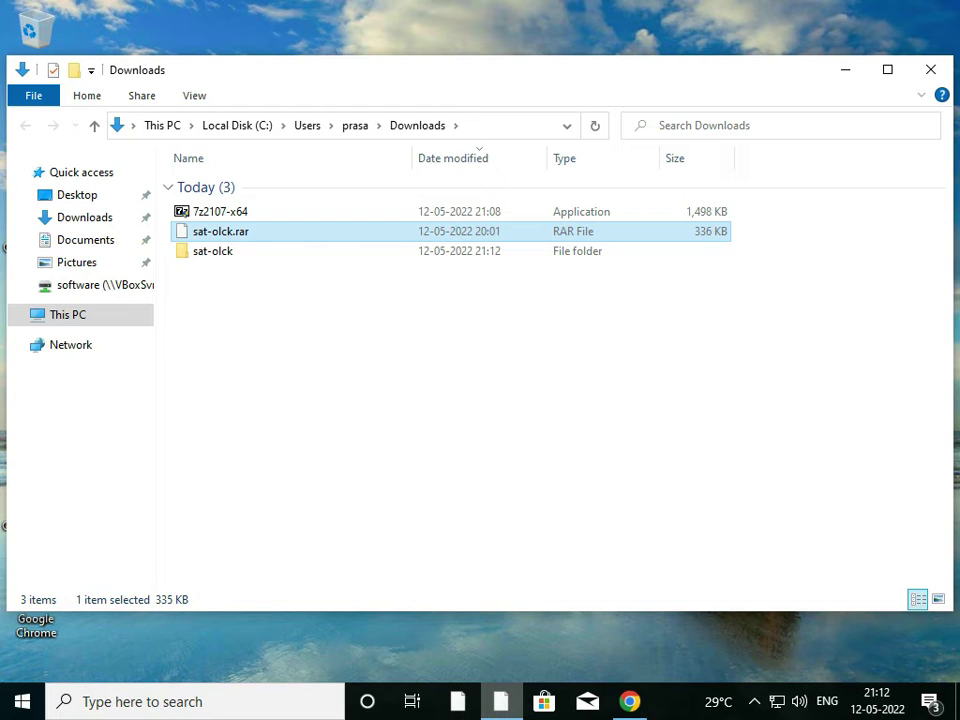
{"action": "left_click", "coordinate": [212, 251]}
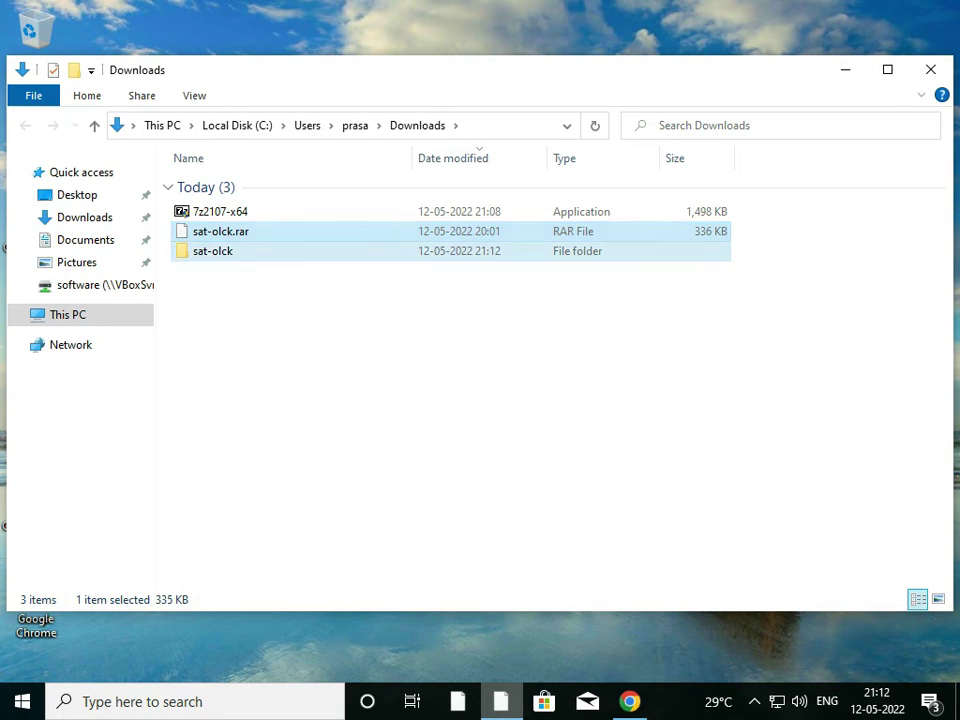
{"action": "key", "text": "Return"}
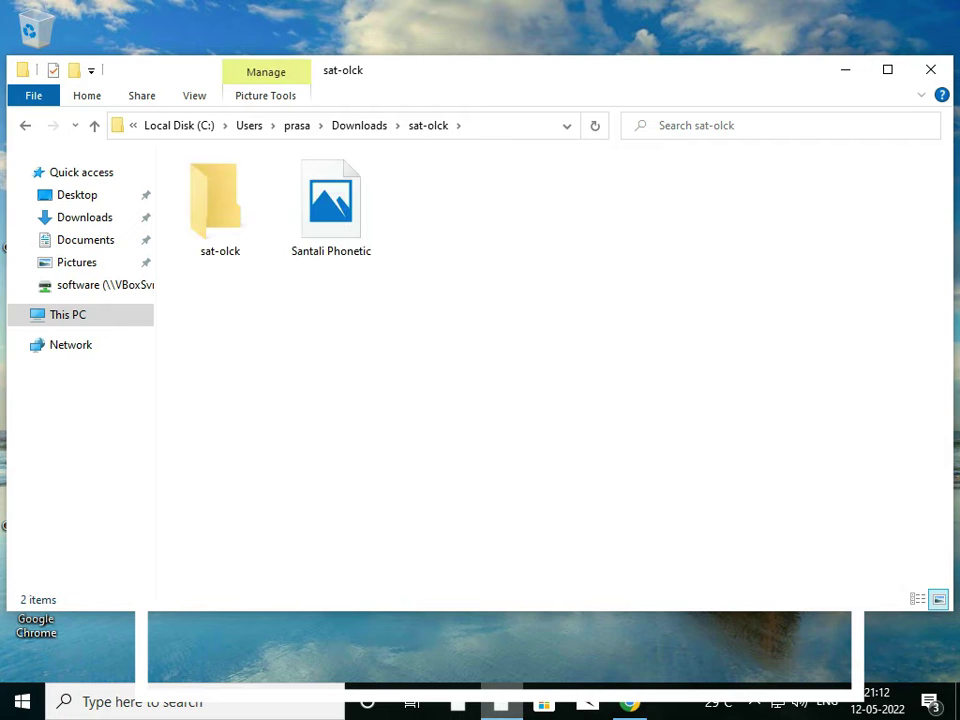
{"action": "left_click", "coordinate": [330, 225]}
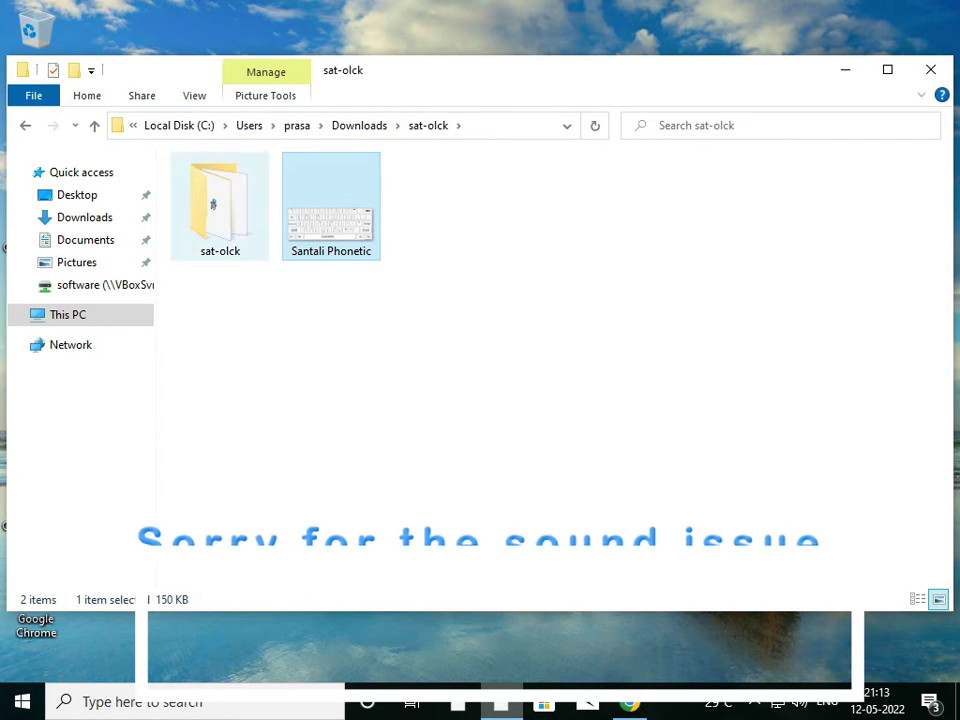
{"action": "double_click", "coordinate": [218, 208]}
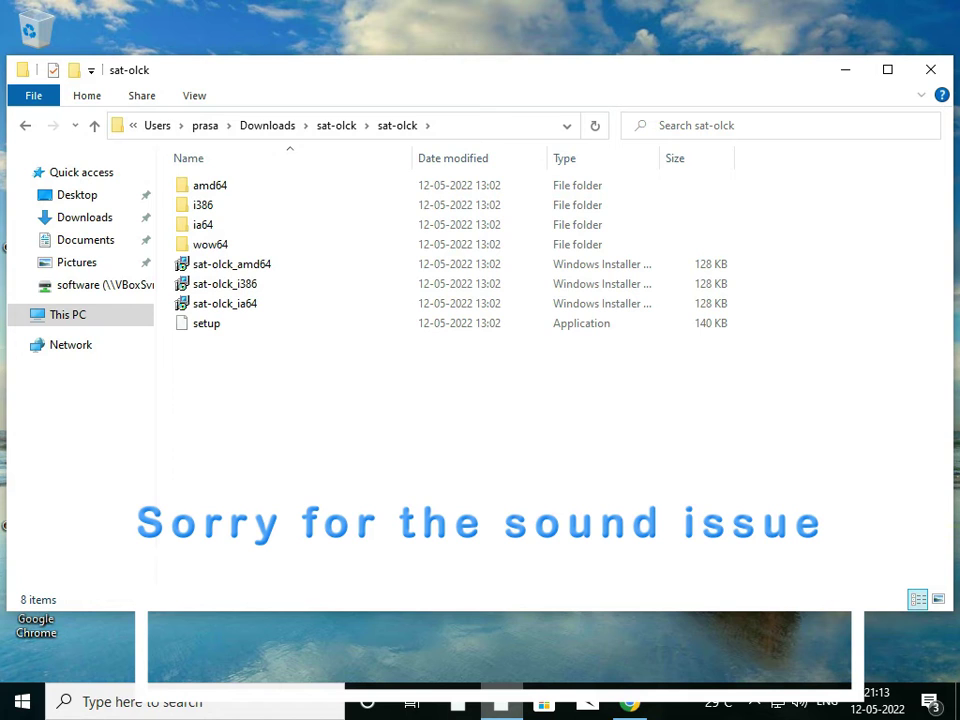
Run setup to install the Santali Phonetic keyboard, granting it permission, and close the installer and folder window
{"action": "left_click", "coordinate": [206, 323]}
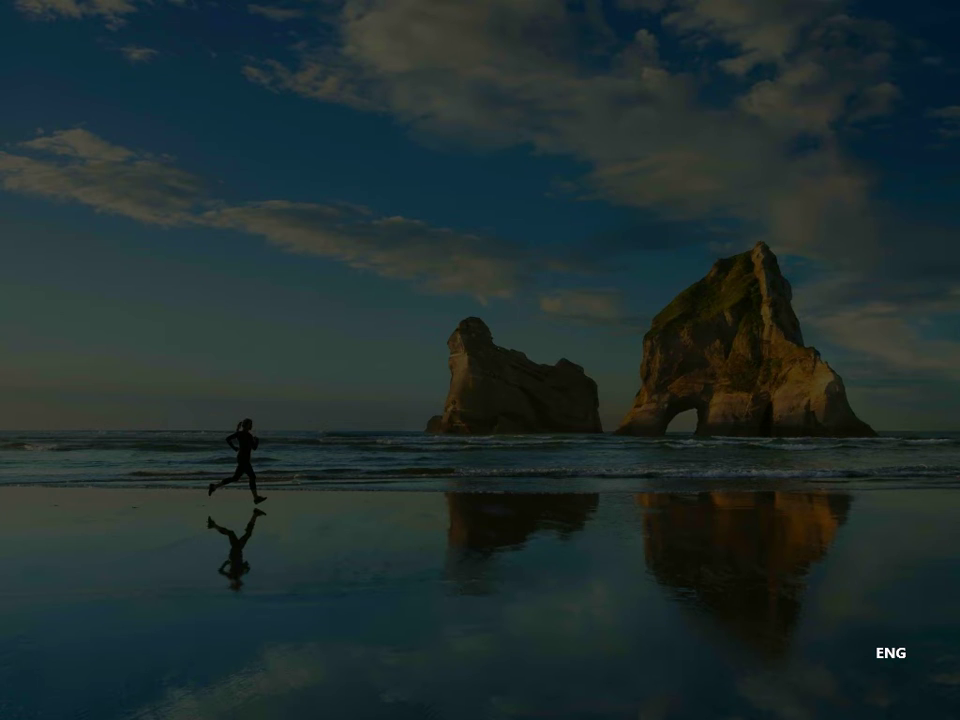
{"action": "left_click", "coordinate": [384, 493]}
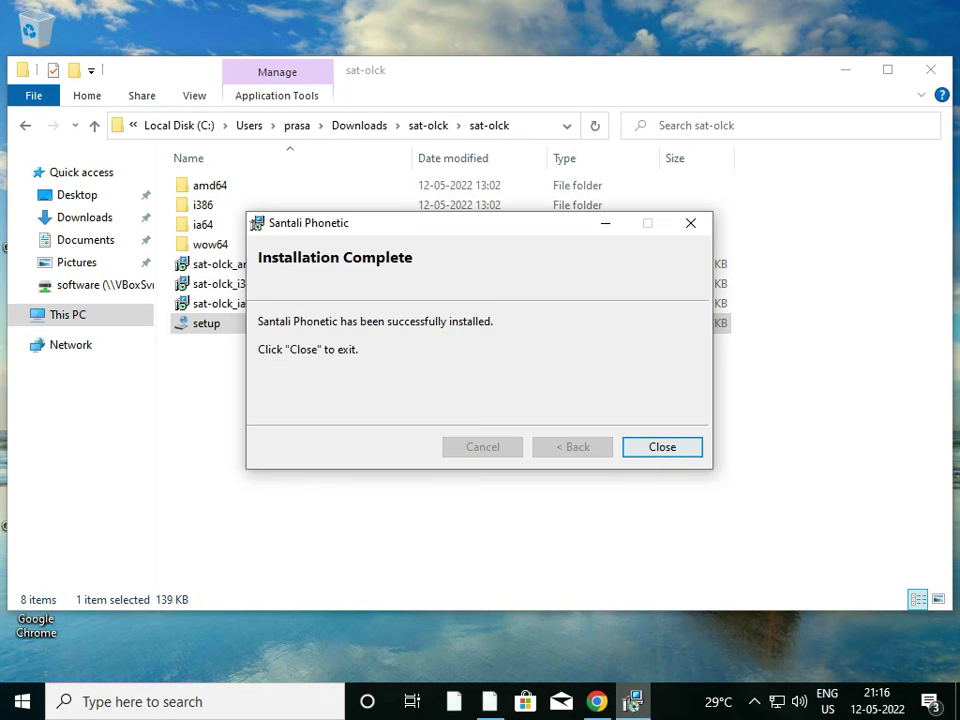
{"action": "left_click", "coordinate": [662, 447]}
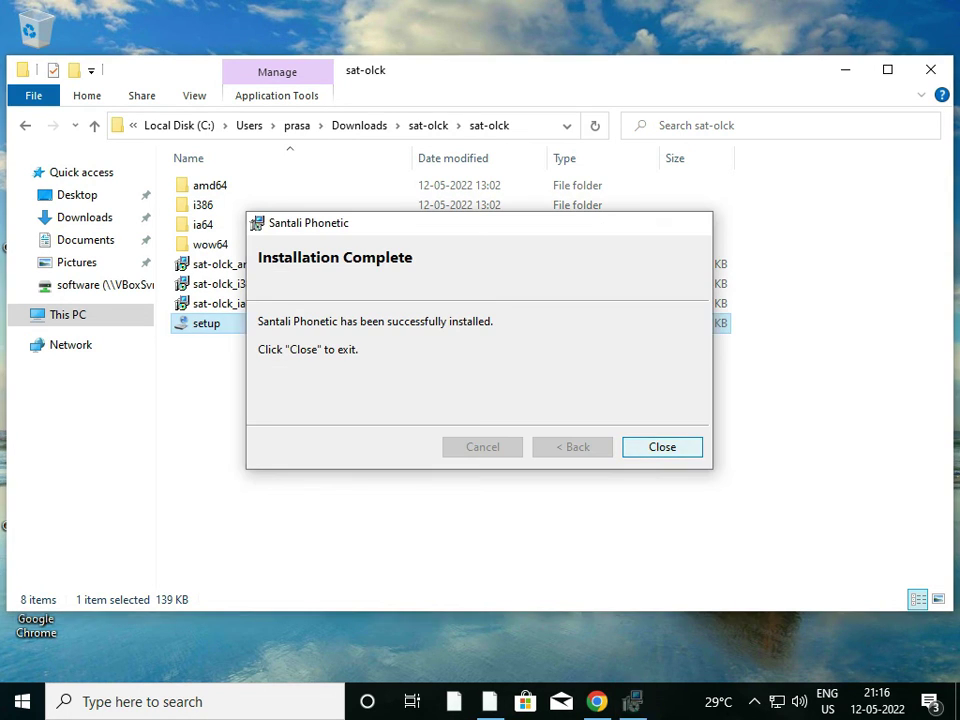
{"action": "left_click", "coordinate": [930, 69]}
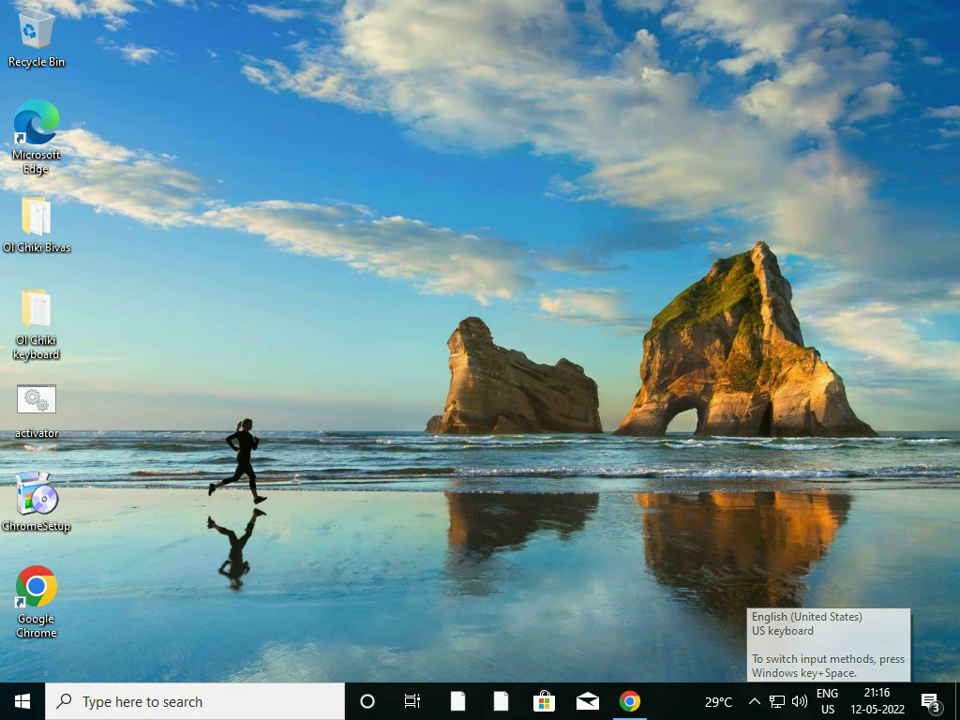
Switch the input method to the English (United States) Olchiki keyboard and create a desktop text document named ᱧᱩᱛᱩᱢ
{"action": "left_click", "coordinate": [827, 700]}
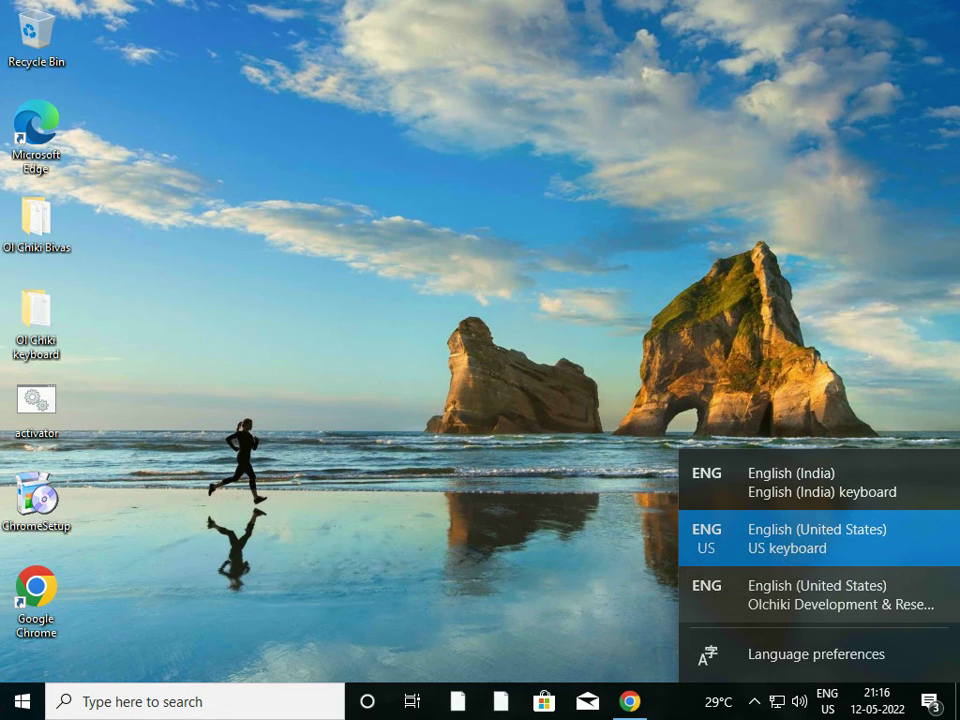
{"action": "left_click", "coordinate": [840, 595]}
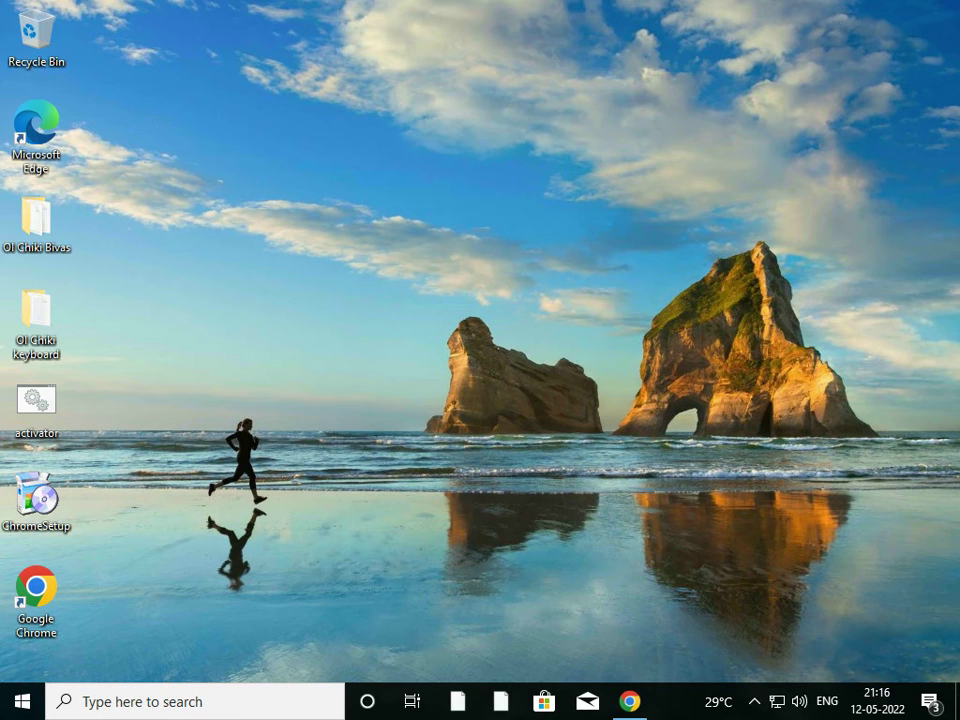
{"action": "right_click", "coordinate": [215, 286]}
{"action": "mouse_move", "coordinate": [310, 437]}
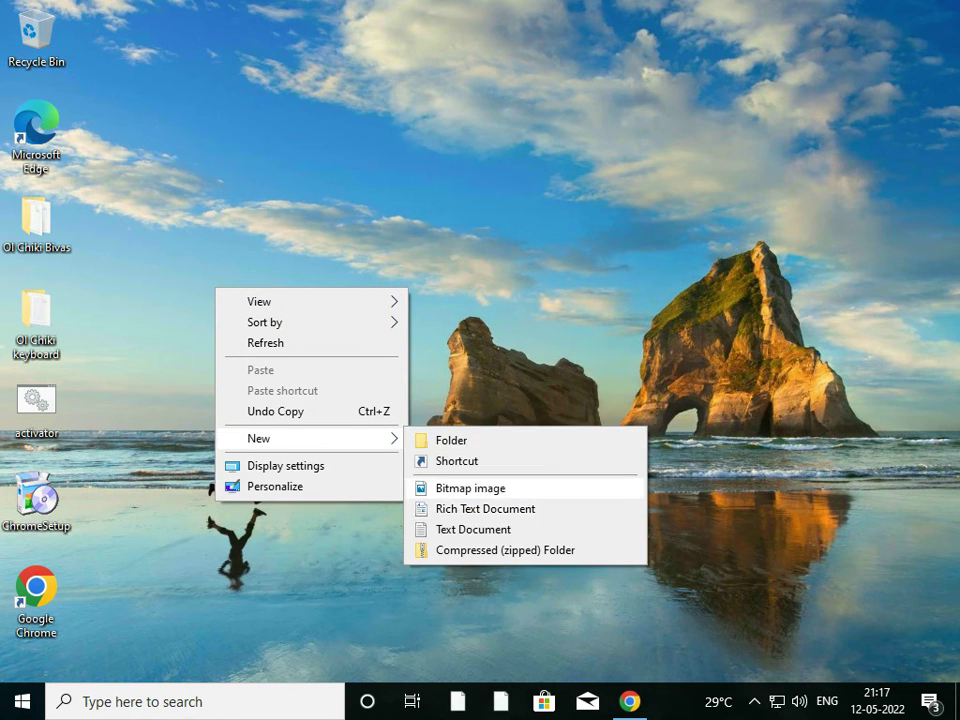
{"action": "left_click", "coordinate": [473, 529]}
{"action": "type", "text": "ᱥᱟ"}
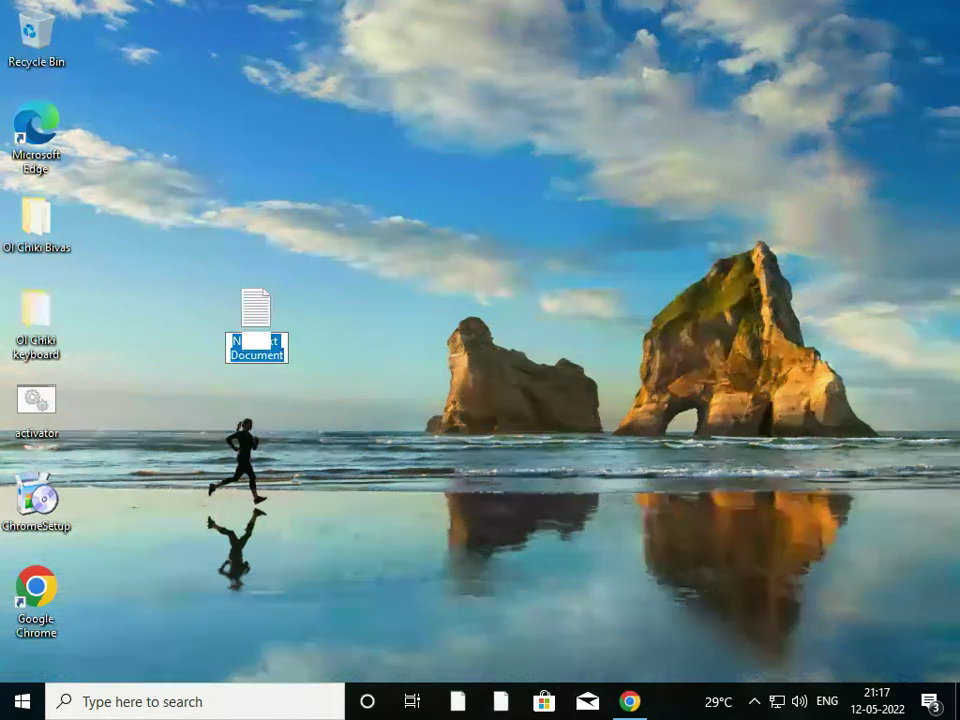
{"action": "key", "text": "BackSpace"}
{"action": "key", "text": "BackSpace"}
{"action": "type", "text": "ᱯᱚᱛᱚᱵ"}
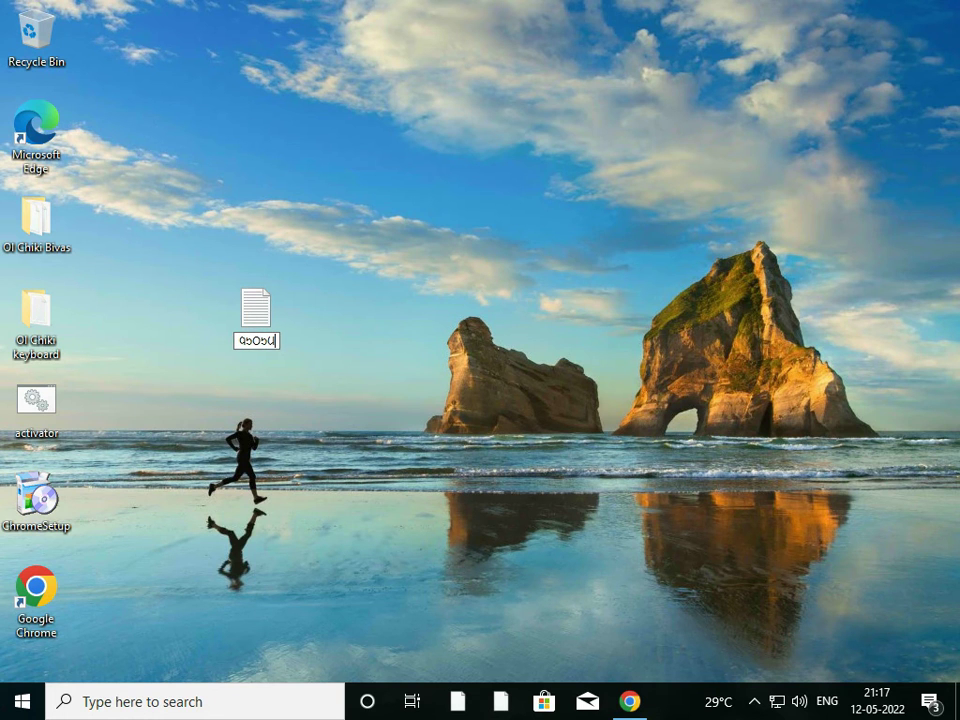
{"action": "key", "text": "Return"}
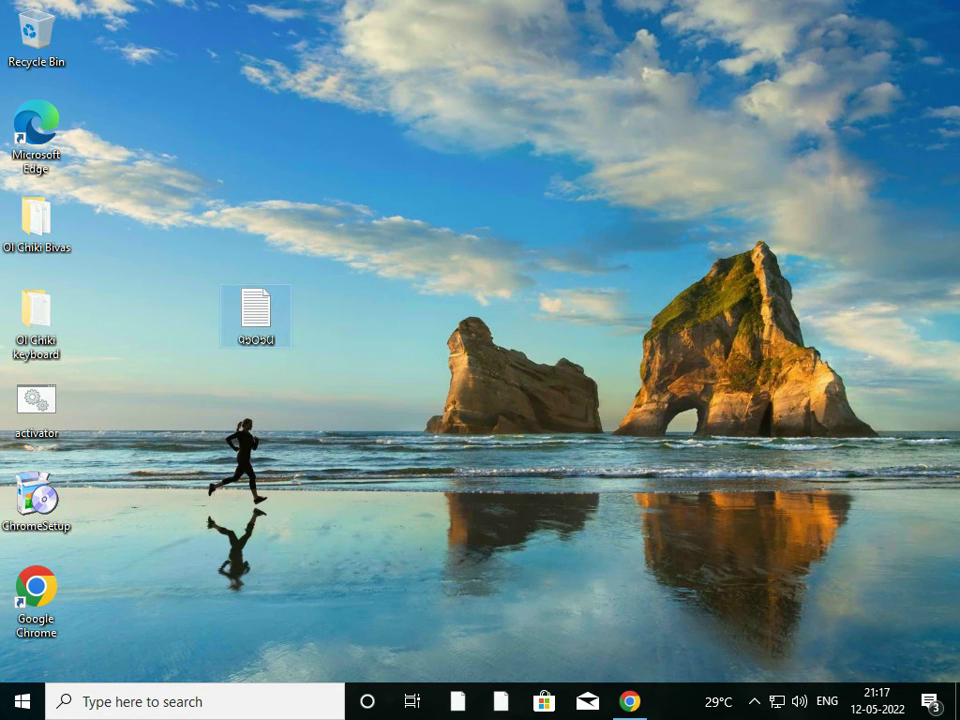
Open the new text document in Notepad and enter the word ᱟᱢᱟᱜ
{"action": "double_click", "coordinate": [255, 315]}
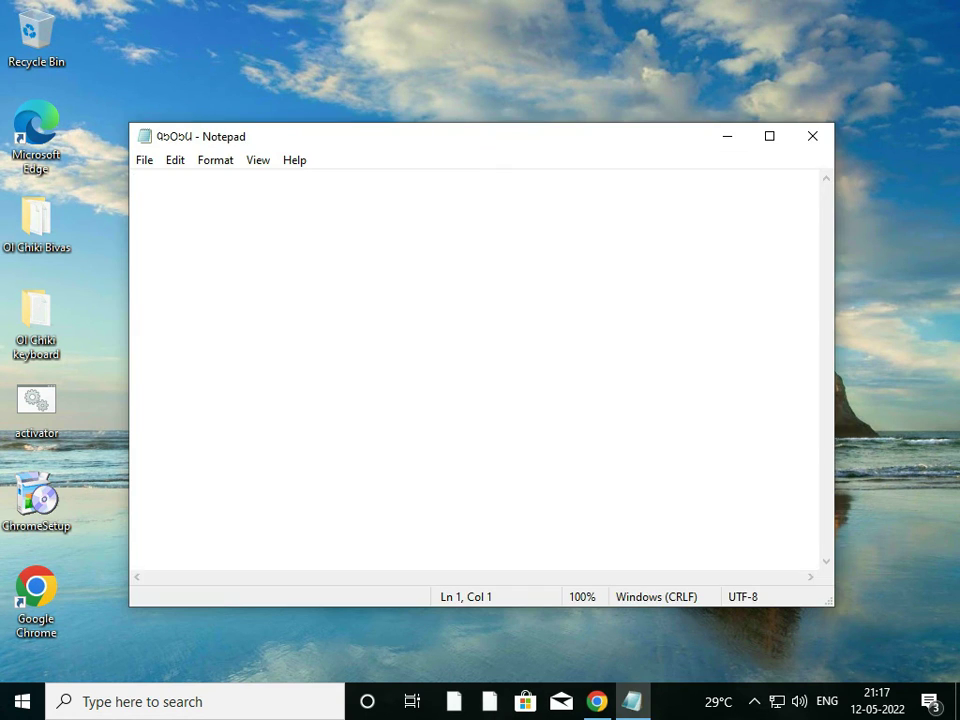
{"action": "type", "text": "ᱚᱞᱚᱨ"}
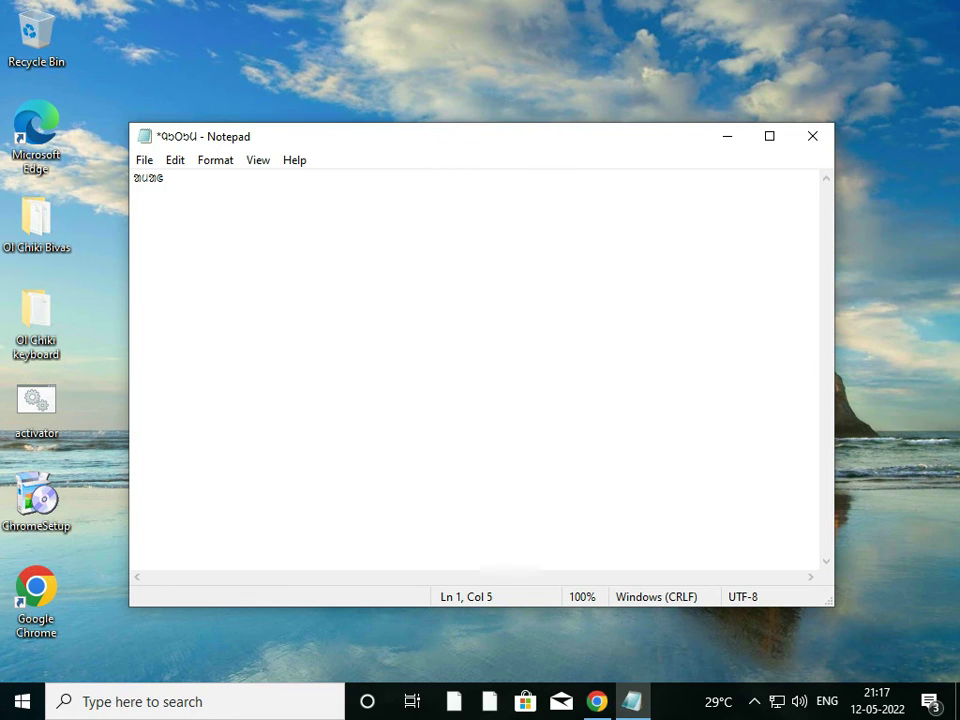
Increase the Notepad font size, keeping the Consolas Regular font
{"action": "key", "text": "ctrl+a"}
{"action": "left_click", "coordinate": [175, 160]}
{"action": "mouse_move", "coordinate": [215, 160]}
{"action": "left_click", "coordinate": [240, 202]}
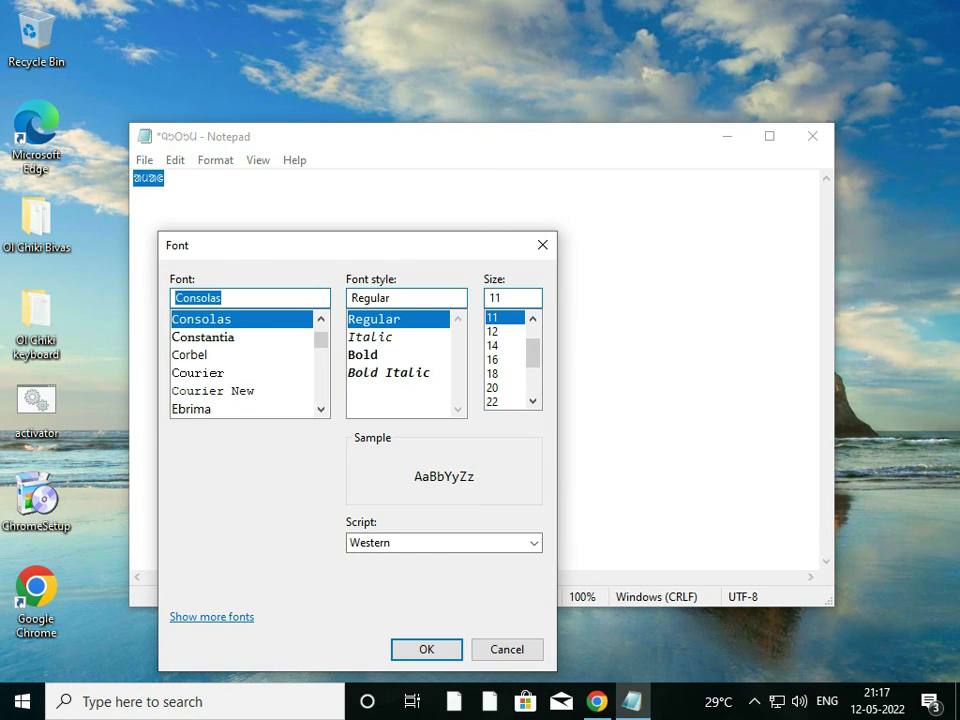
{"action": "left_click_drag", "start_coordinate": [382, 251], "coordinate": [418, 186]}
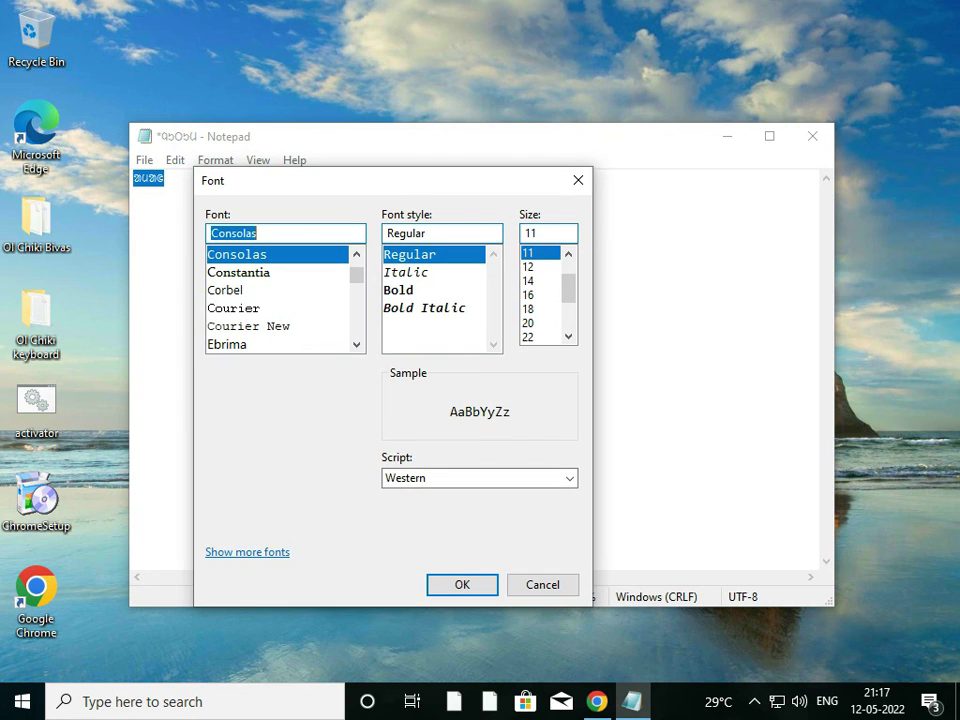
{"action": "left_click", "coordinate": [530, 323]}
{"action": "scroll", "coordinate": [541, 295], "scroll_direction": "down", "scroll_amount": 2}
{"action": "left_click", "coordinate": [530, 309]}
{"action": "left_click", "coordinate": [530, 267]}
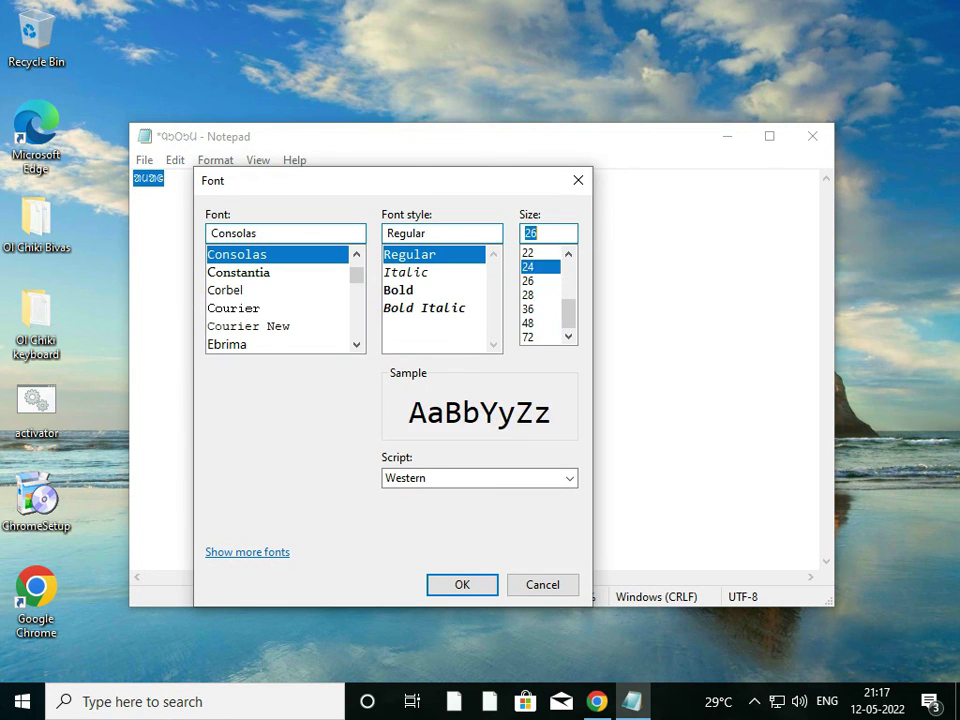
{"action": "left_click", "coordinate": [530, 253]}
{"action": "key", "text": "Return"}
Add ᱧᱩᱛᱩᱢ after the first word, and switch to an English keyboard to enter "Your Name"
{"action": "key", "text": "Right"}
{"action": "type", "text": "ᱵᱟᱛᱟᱣ"}
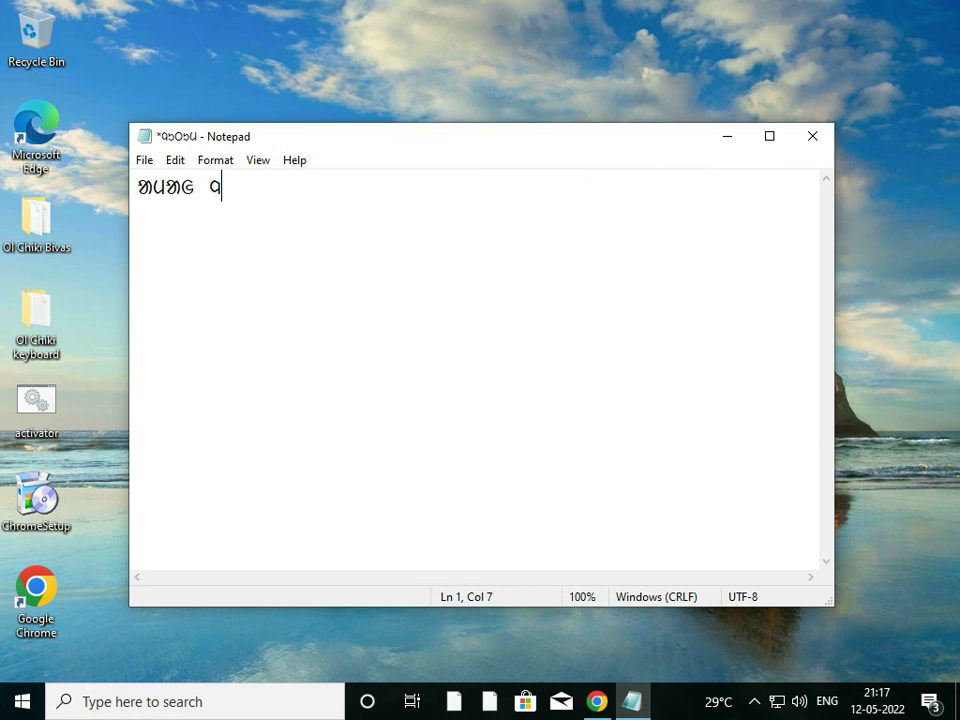
{"action": "key", "text": "super+space"}
{"action": "key", "text": "super+space"}
{"action": "key", "text": "super+space"}
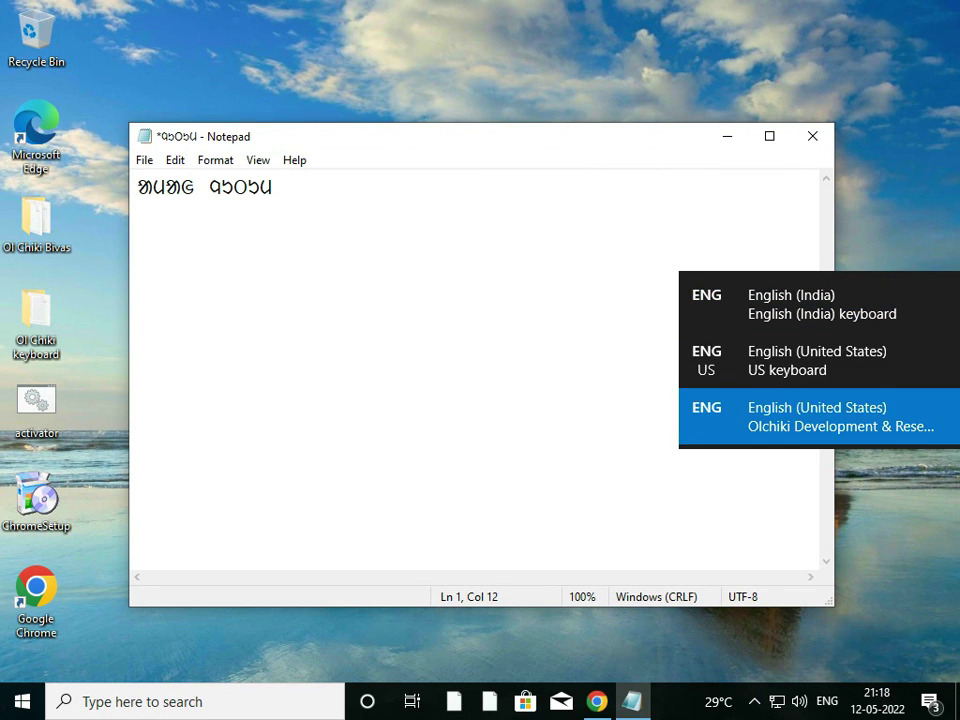
{"action": "key", "text": "super+space"}
{"action": "type", "text": "a"}
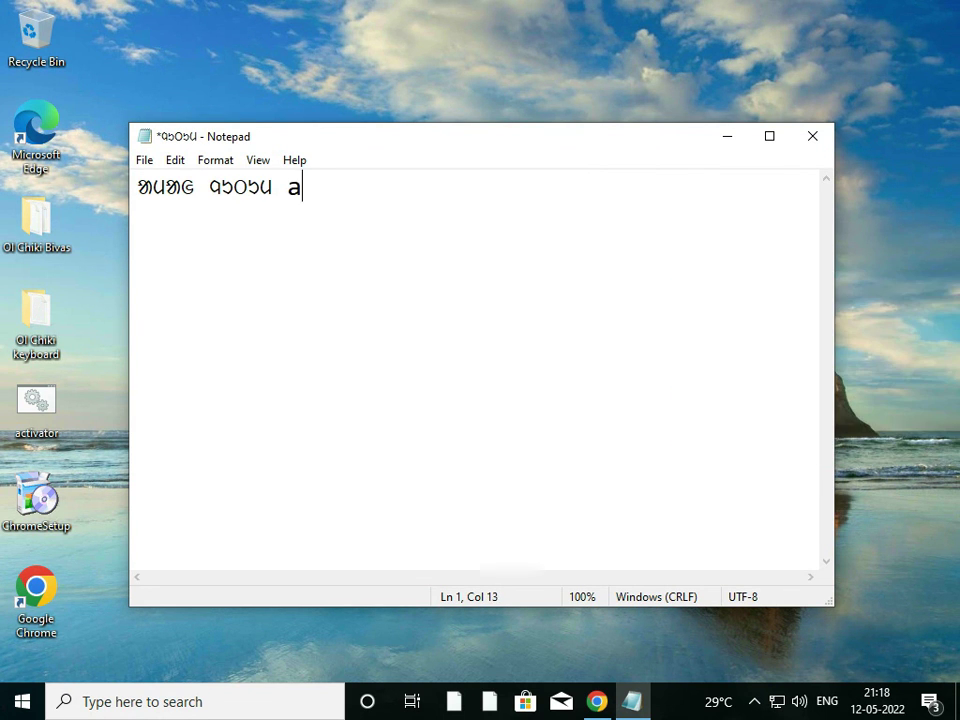
{"action": "key", "text": "BackSpace"}
{"action": "type", "text": "Your Name"}
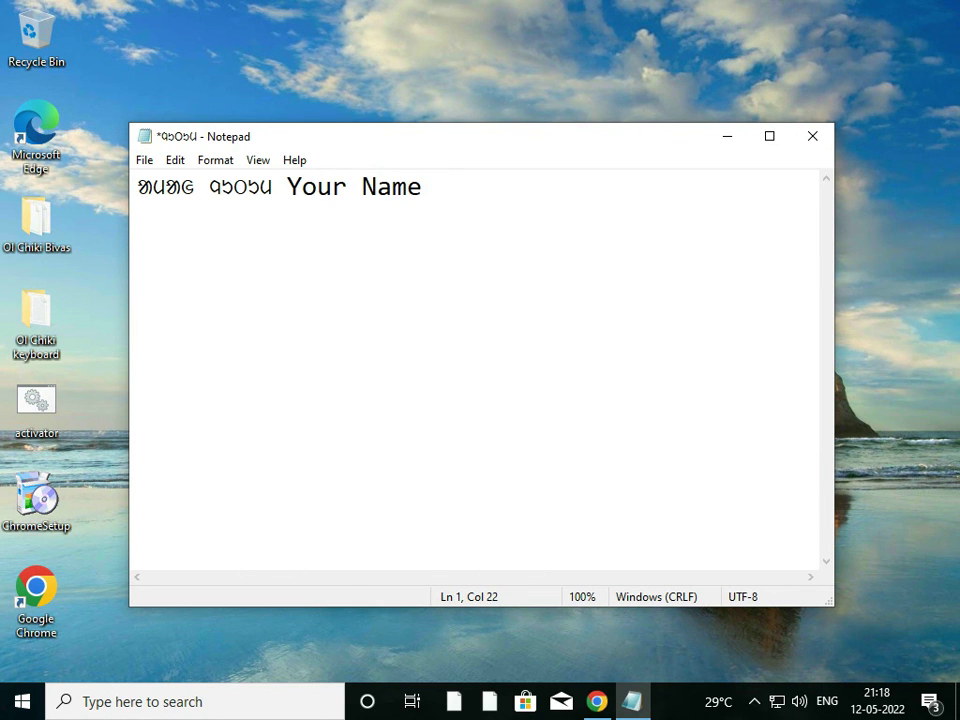
Enter ᱥᱟᱱᱛᱟᱲᱤ with the Olchiki keyboard, followed by "Santali" with an English keyboard
{"action": "key", "text": "super+space"}
{"action": "key", "text": "super+space"}
{"action": "type", "text": "ᱞᱟᱱᱛᱟᱲᱤ"}
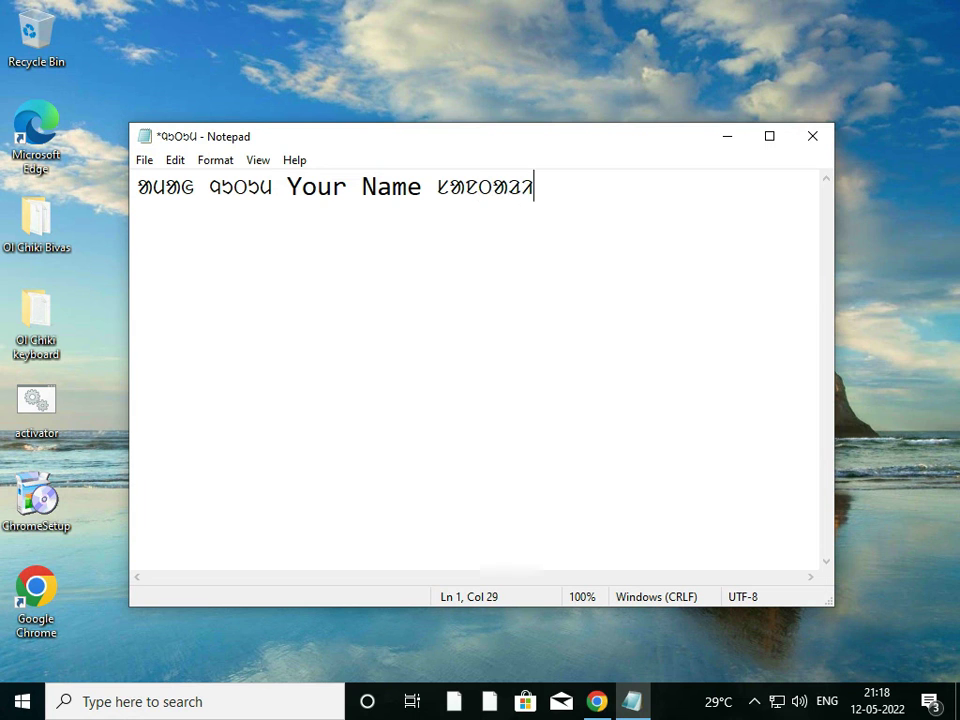
{"action": "key", "text": "super+space"}
{"action": "type", "text": "Santali"}
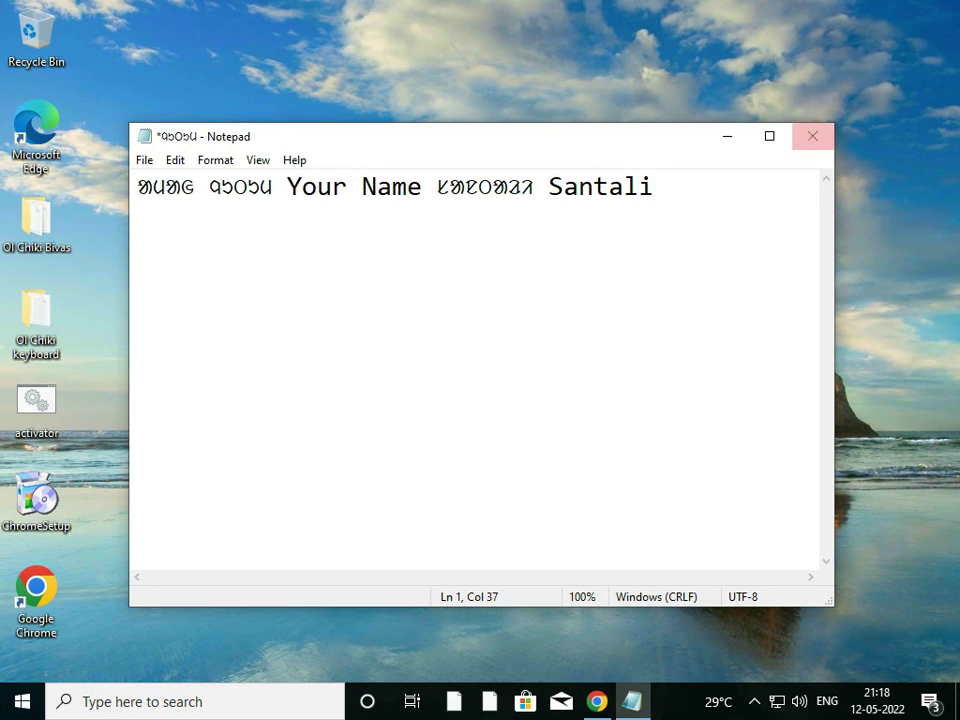
Close the Notepad document and answer the save question
{"action": "left_click", "coordinate": [812, 136]}
{"action": "left_click", "coordinate": [428, 361]}
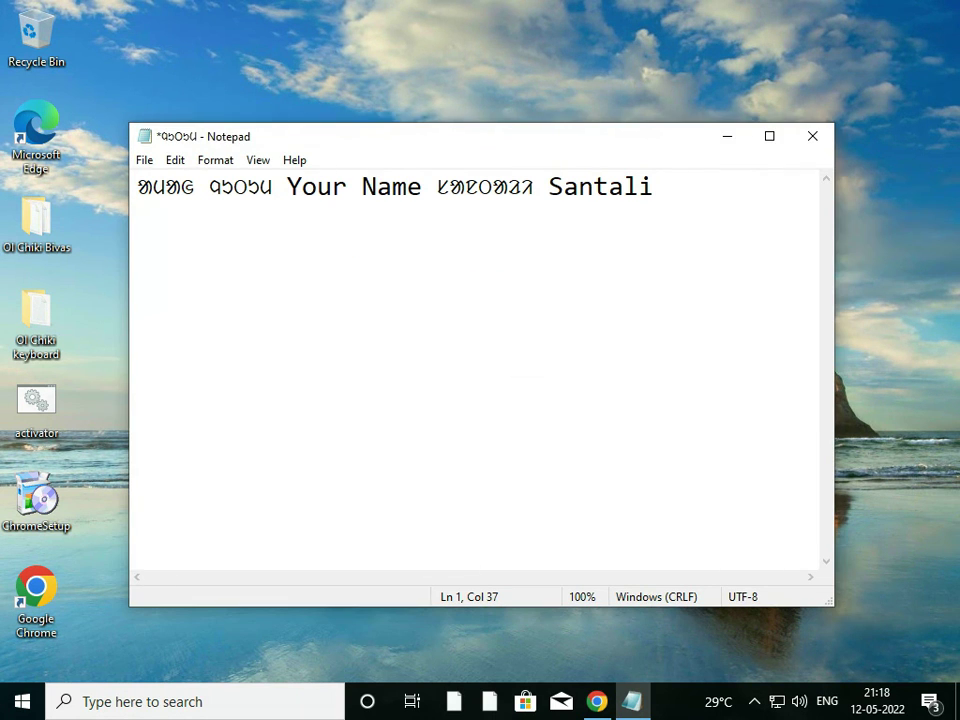